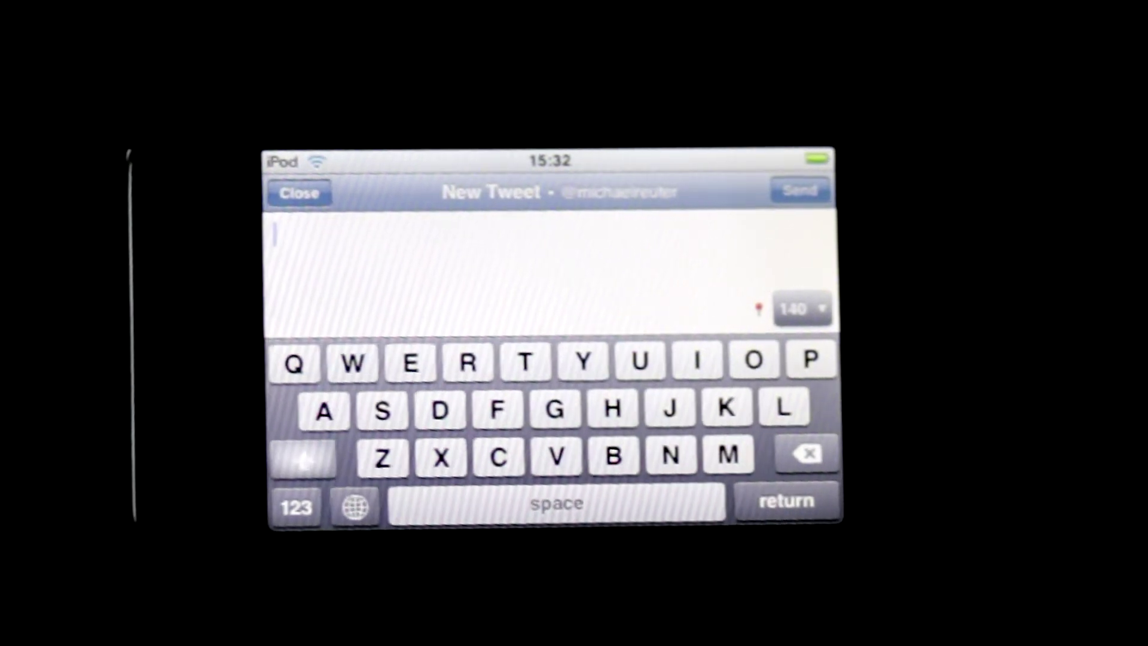
Step: Reveal the new tweet's extras panel: camera, photo library, geotag, usernames, hashtags, URL shrinking
click(802, 311)
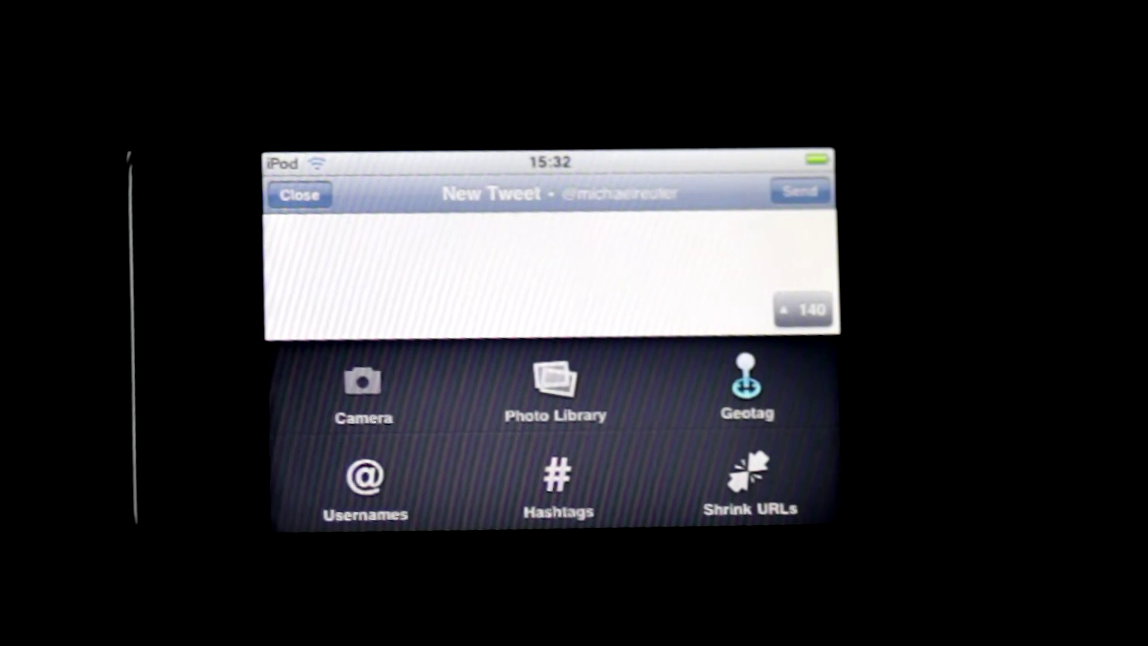